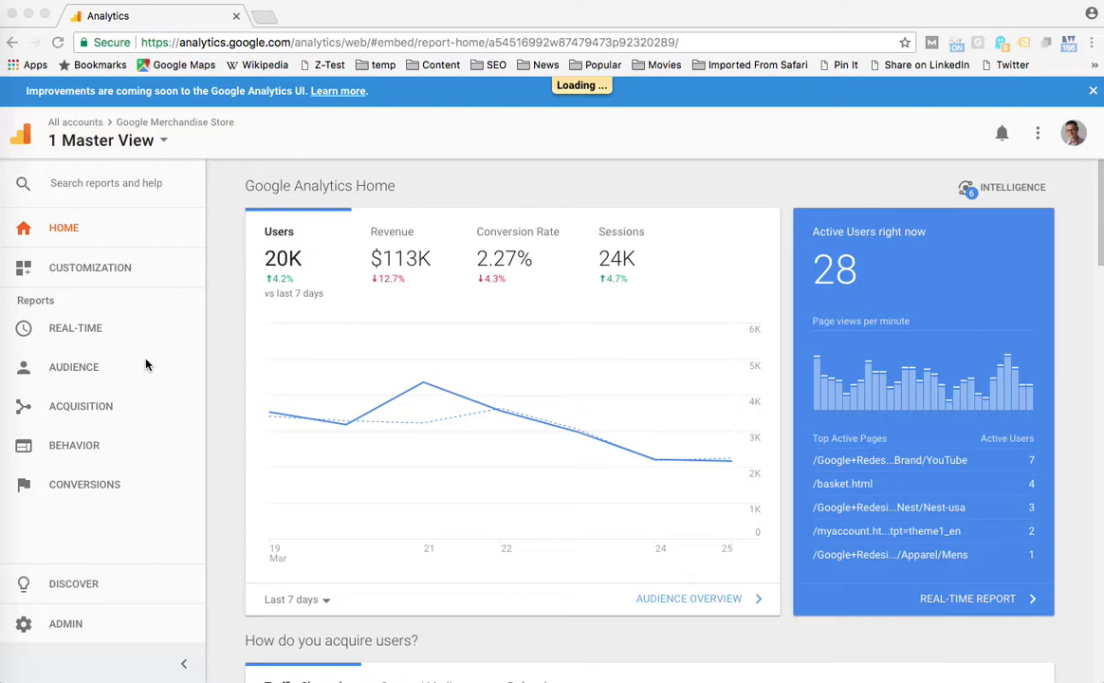
Open the Landing Pages report from the site content reports on visitor behavior
click(76, 448)
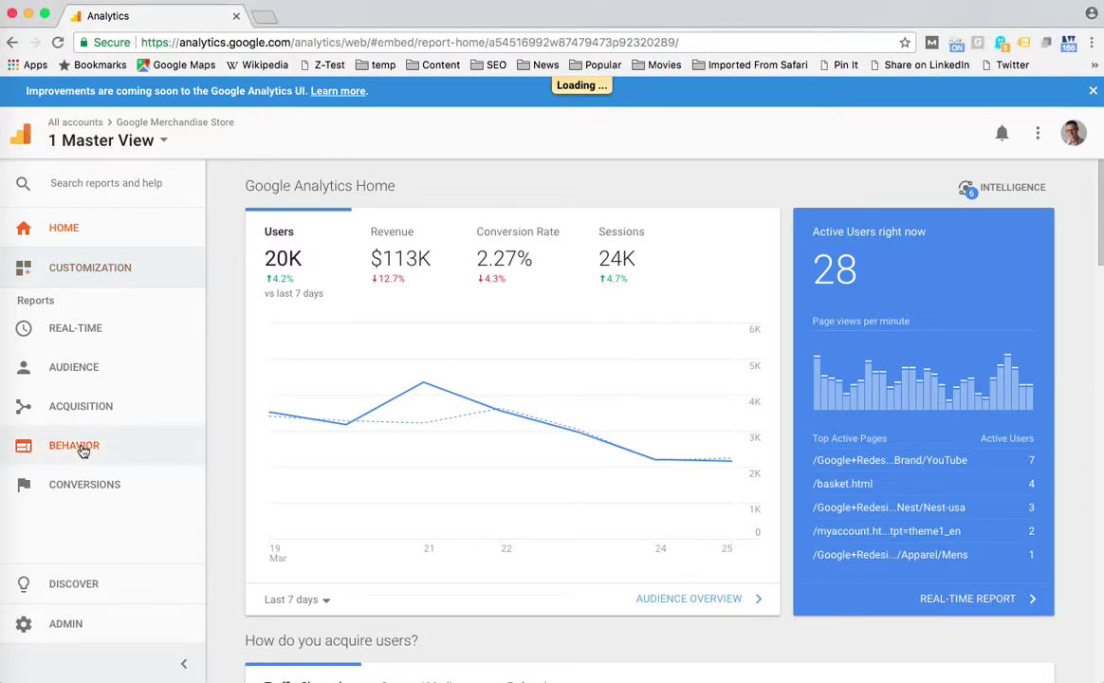
scroll(173, 419, down, 2)
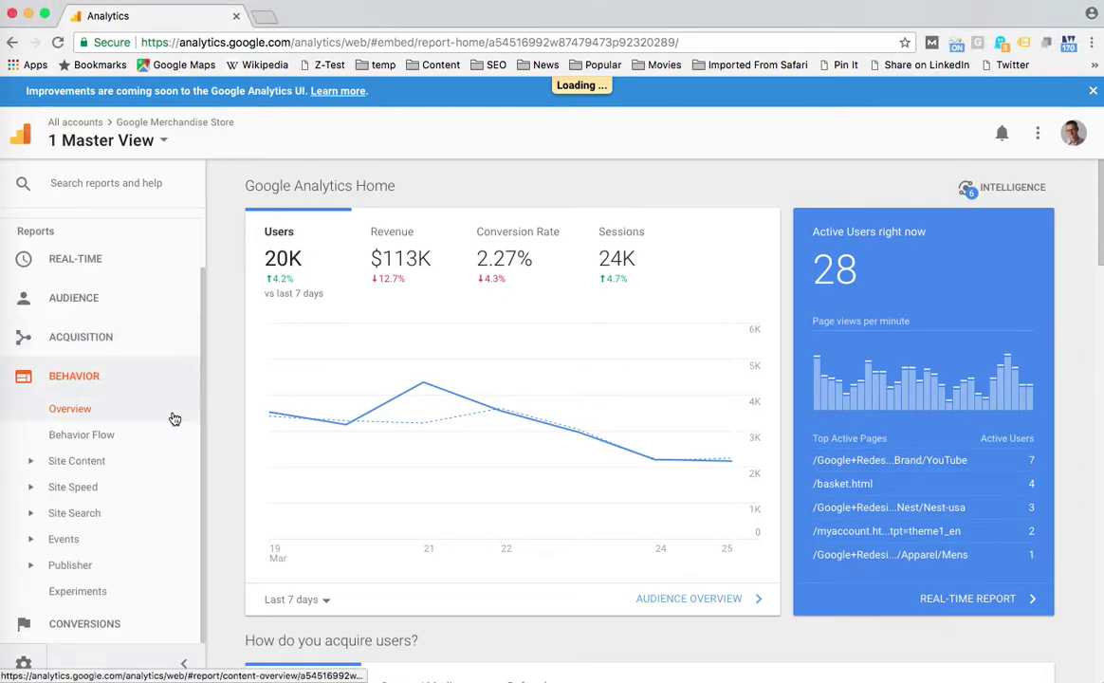
click(78, 462)
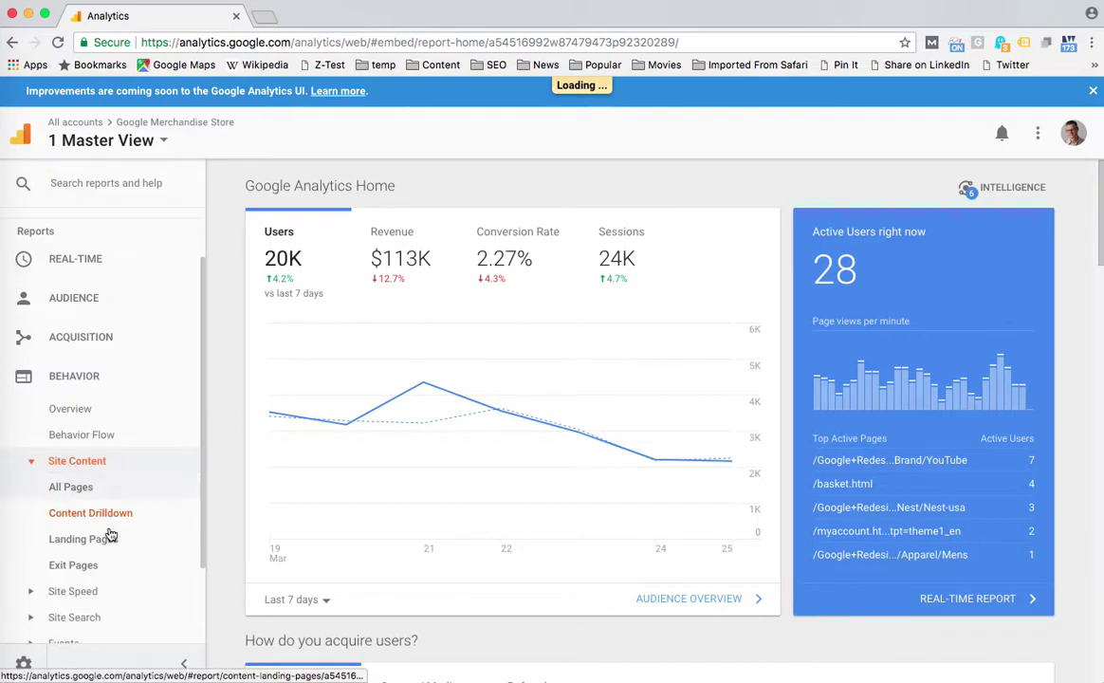
click(99, 540)
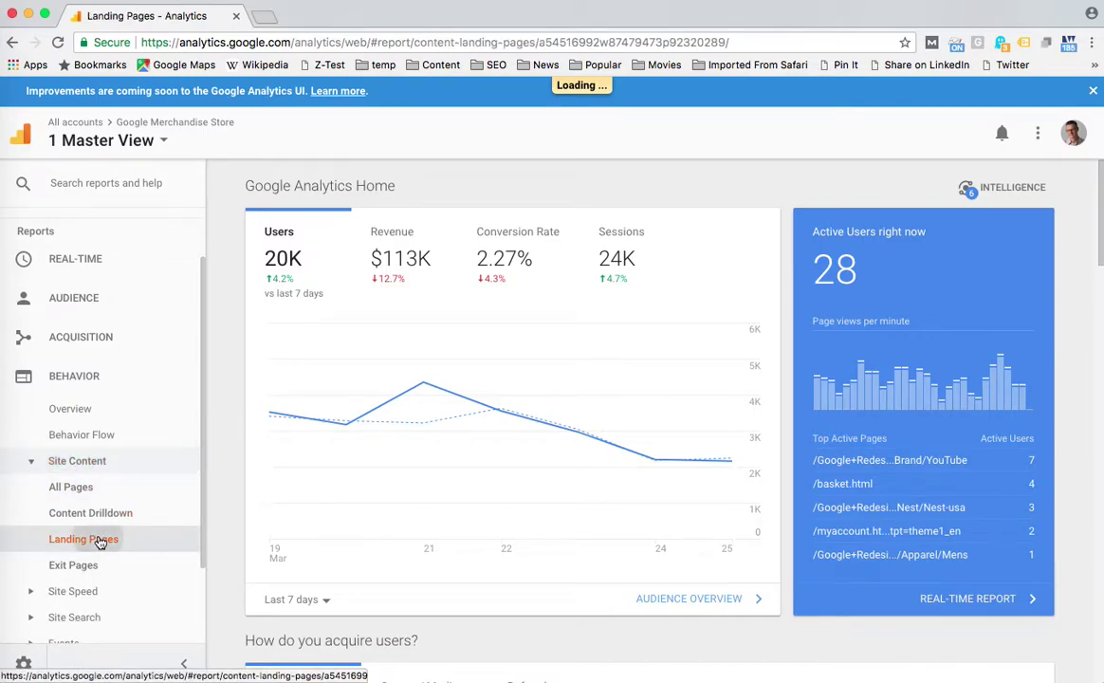
Add Device Category as the secondary dimension of the landing pages table
scroll(635, 394, down, 4)
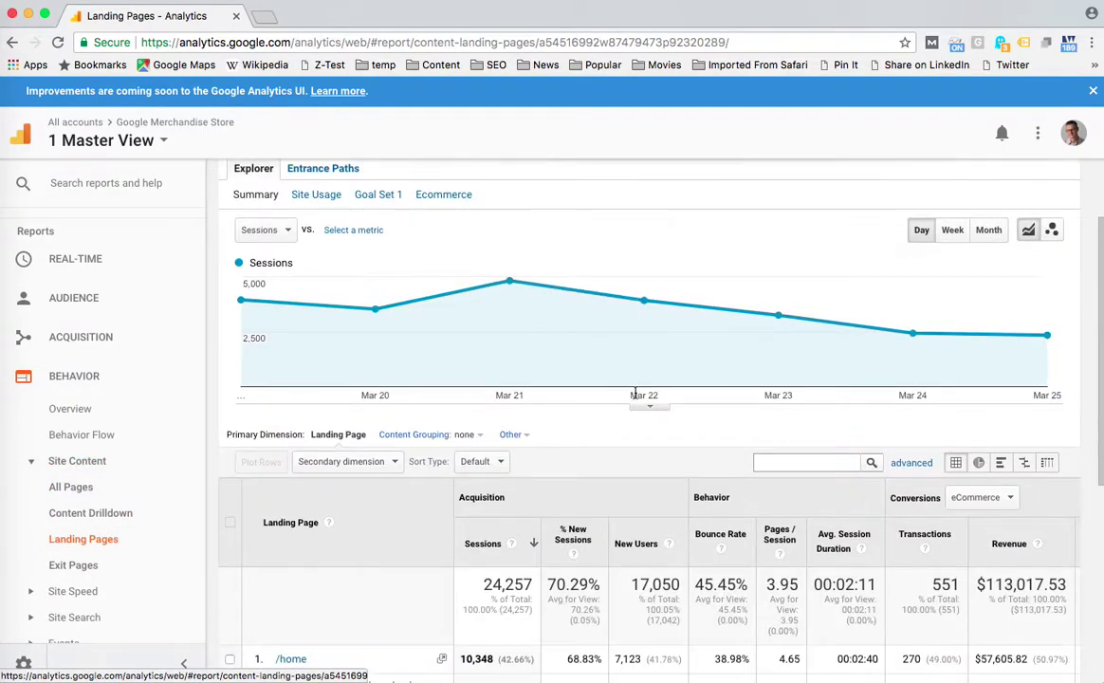
scroll(635, 397, down, 5)
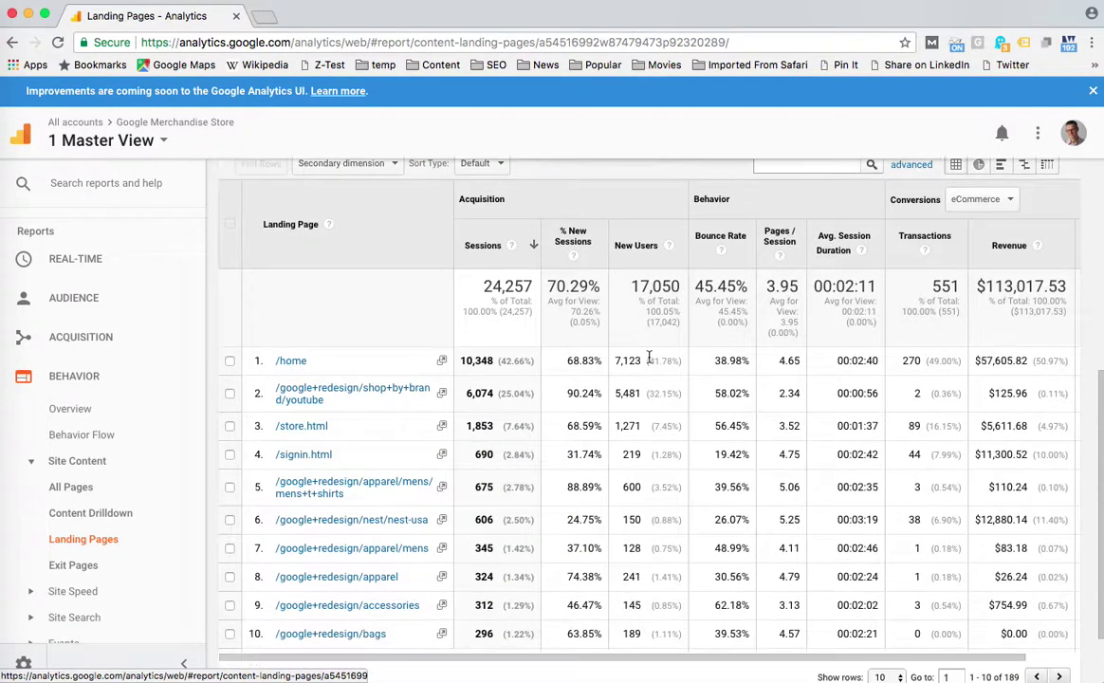
scroll(648, 360, up, 1)
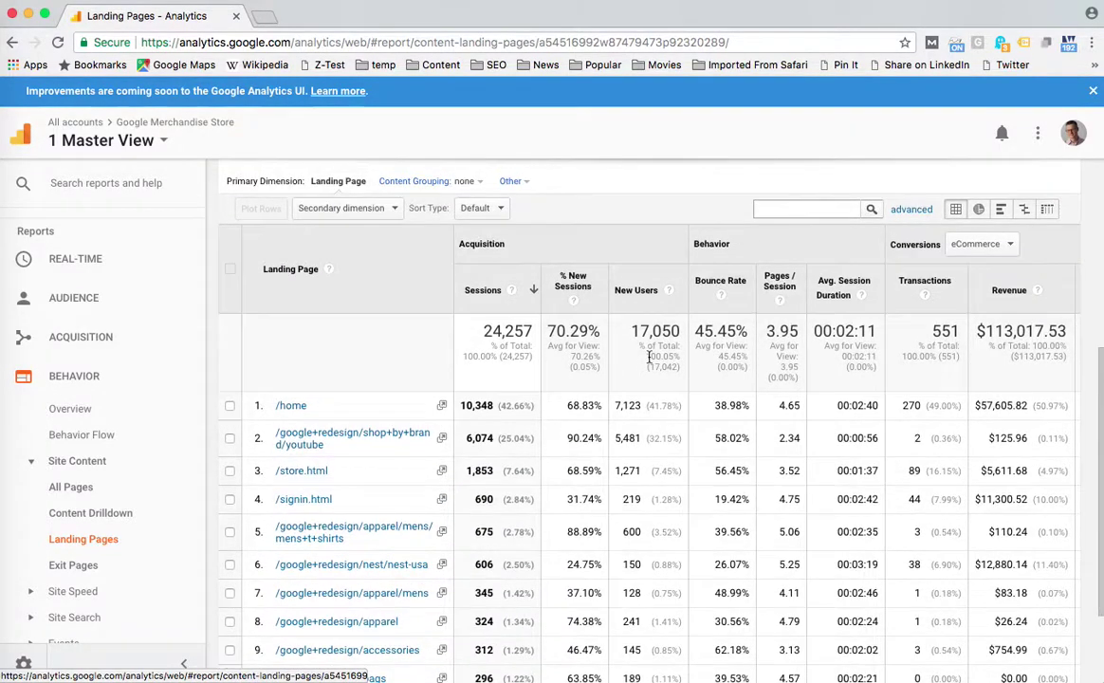
click(385, 210)
text(device)
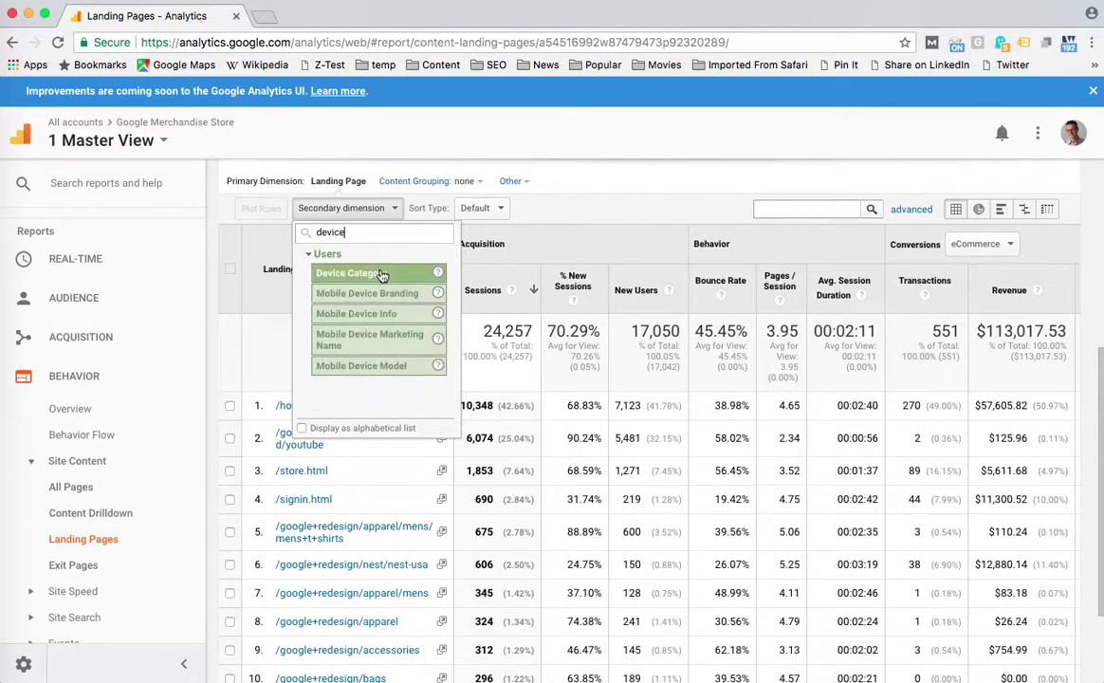
click(381, 273)
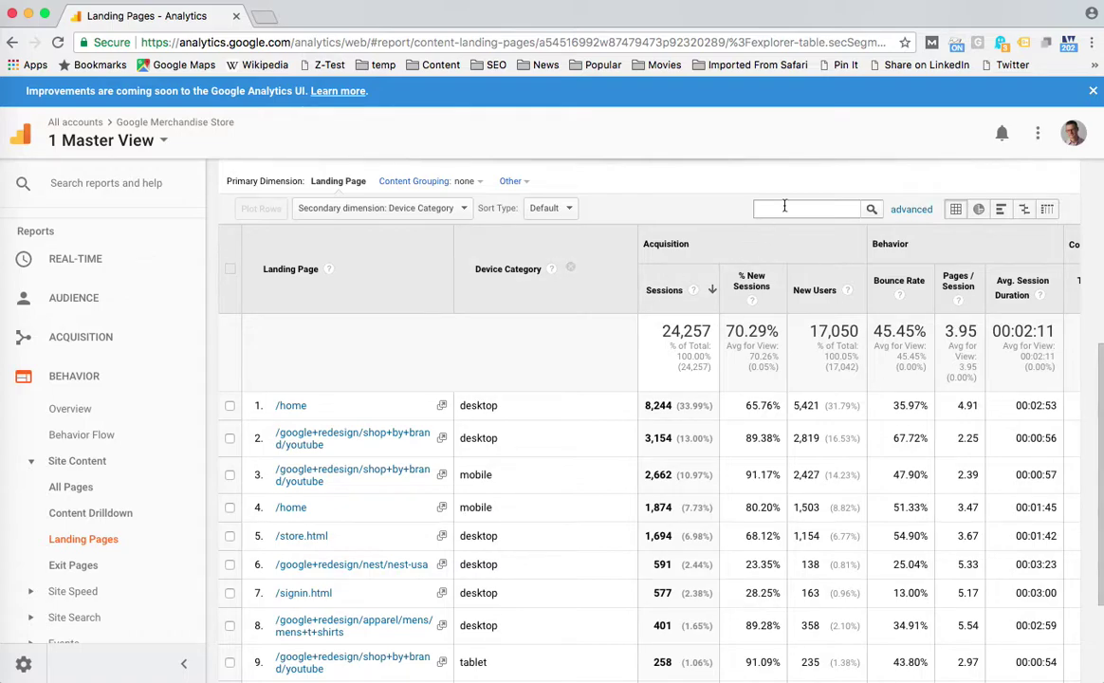
Apply an advanced filter that includes only rows whose Device Category contains "mobile", and look through the filtered table
click(906, 209)
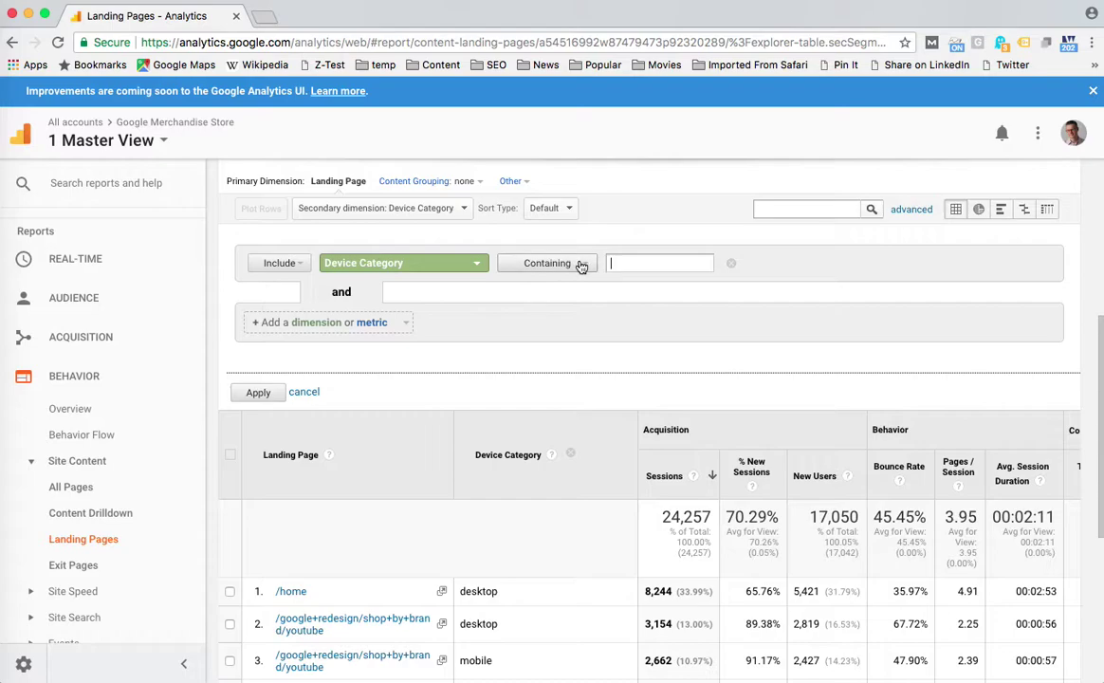
text(mobile)
click(265, 393)
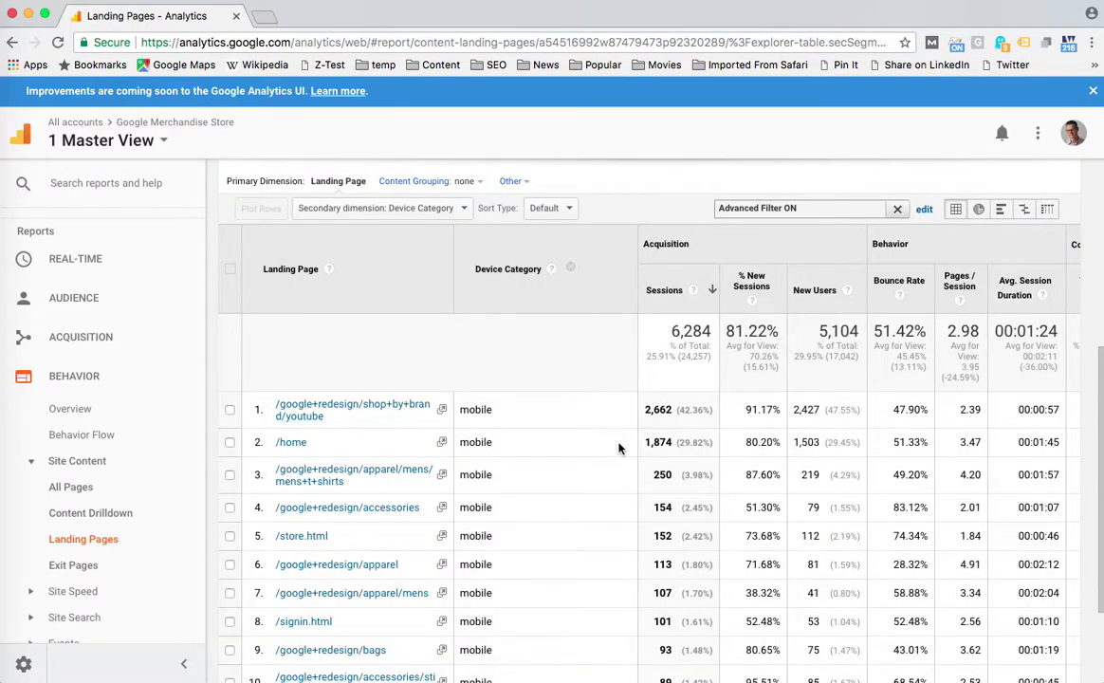
scroll(619, 446, down, 2)
scroll(619, 445, up, 2)
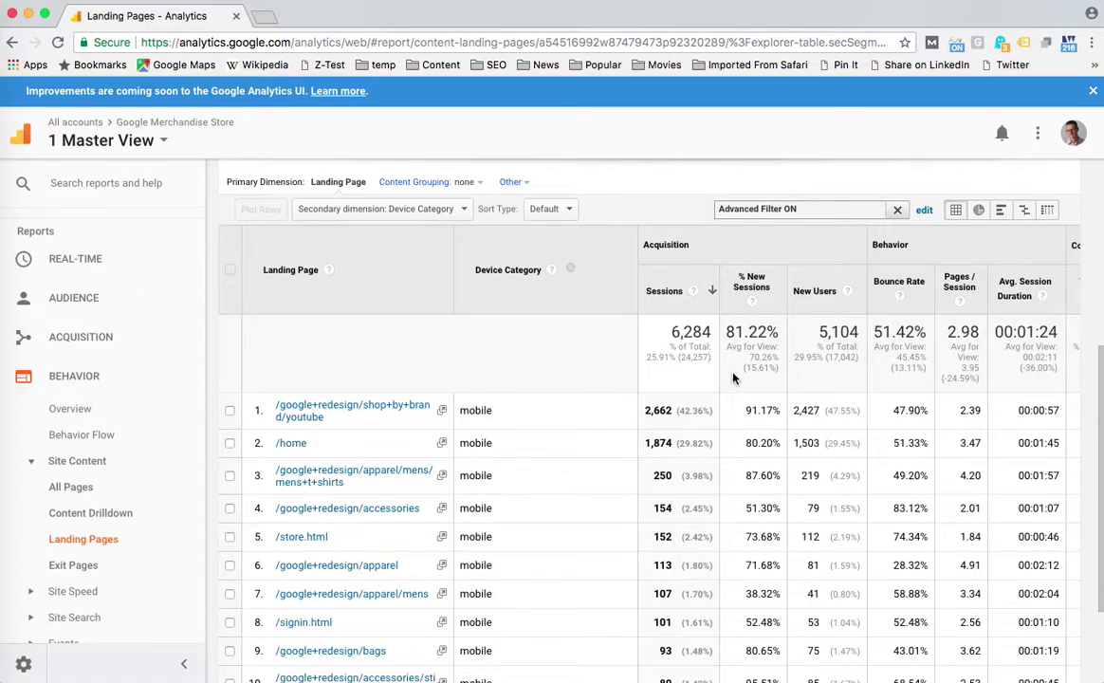
Save the current report configuration under the name "MOBILE Landing Pages"
scroll(735, 379, up, 2)
scroll(735, 379, up, 5)
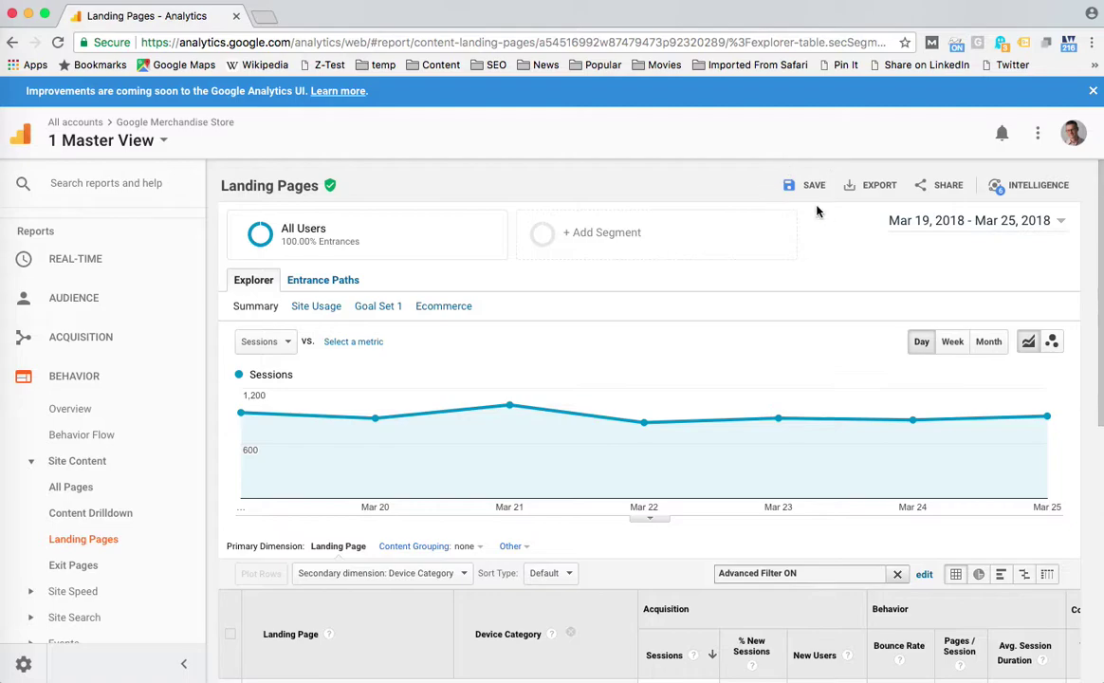
click(814, 186)
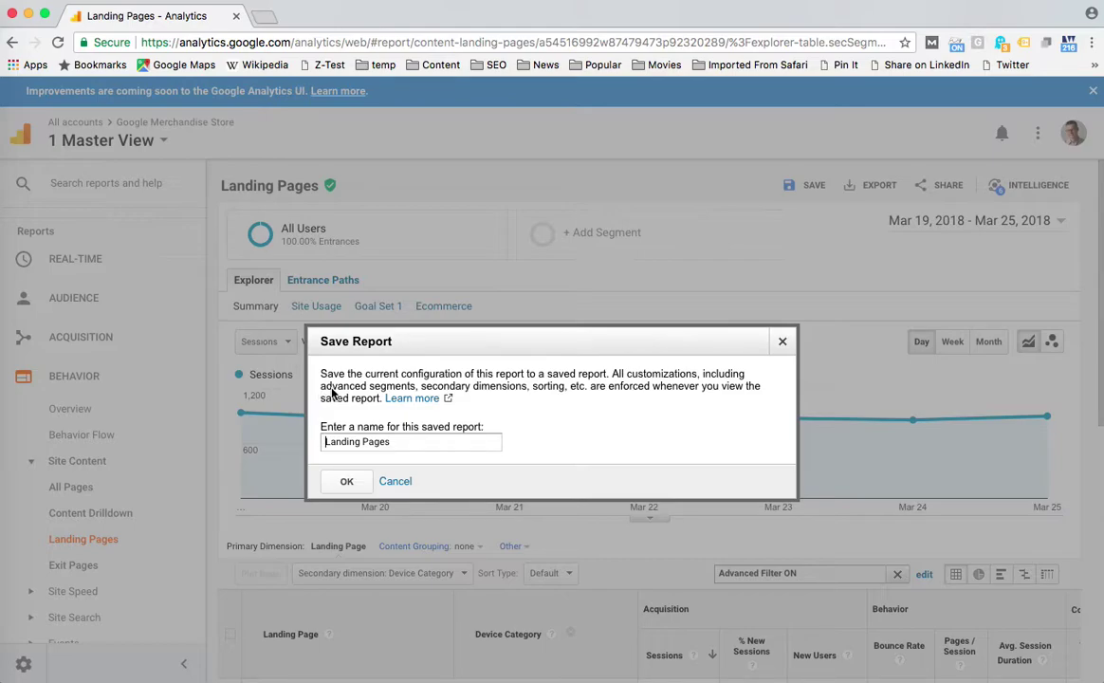
text(MOBILE)
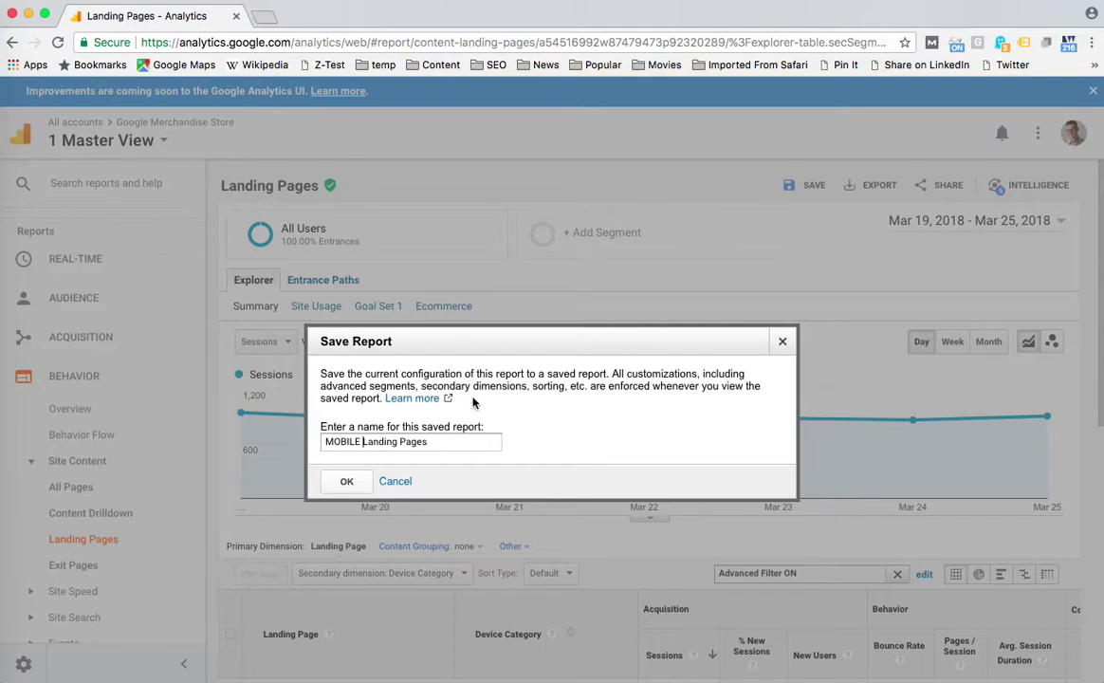
click(347, 483)
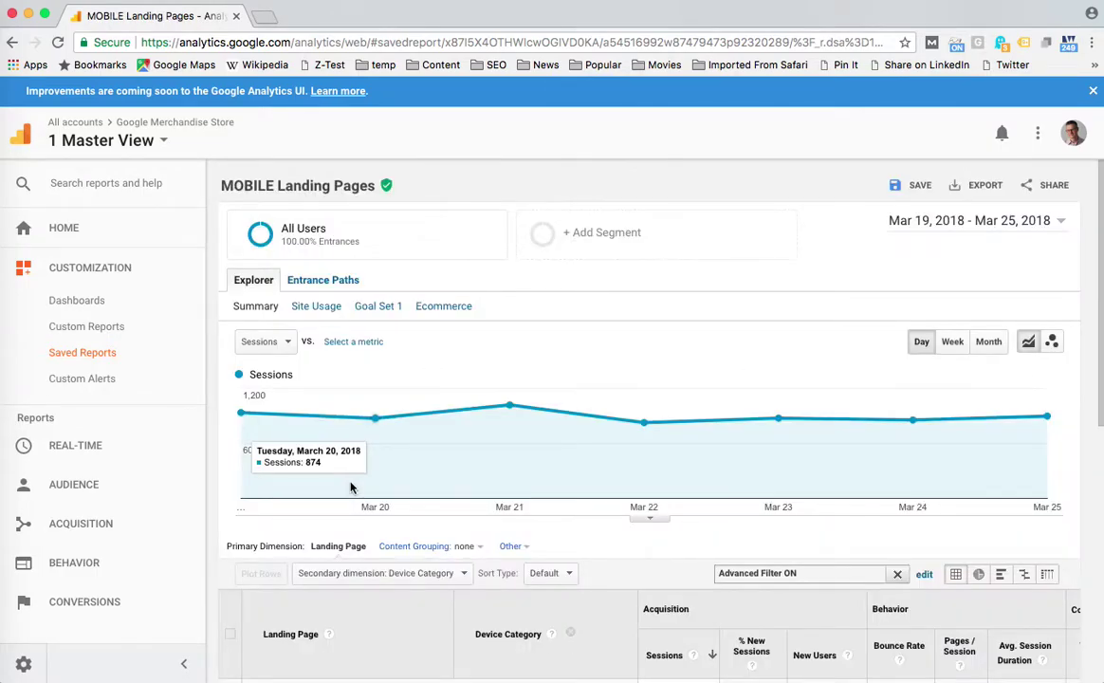
Open MOBILE Landing Pages from the saved reports list and review its landing page table
click(86, 268)
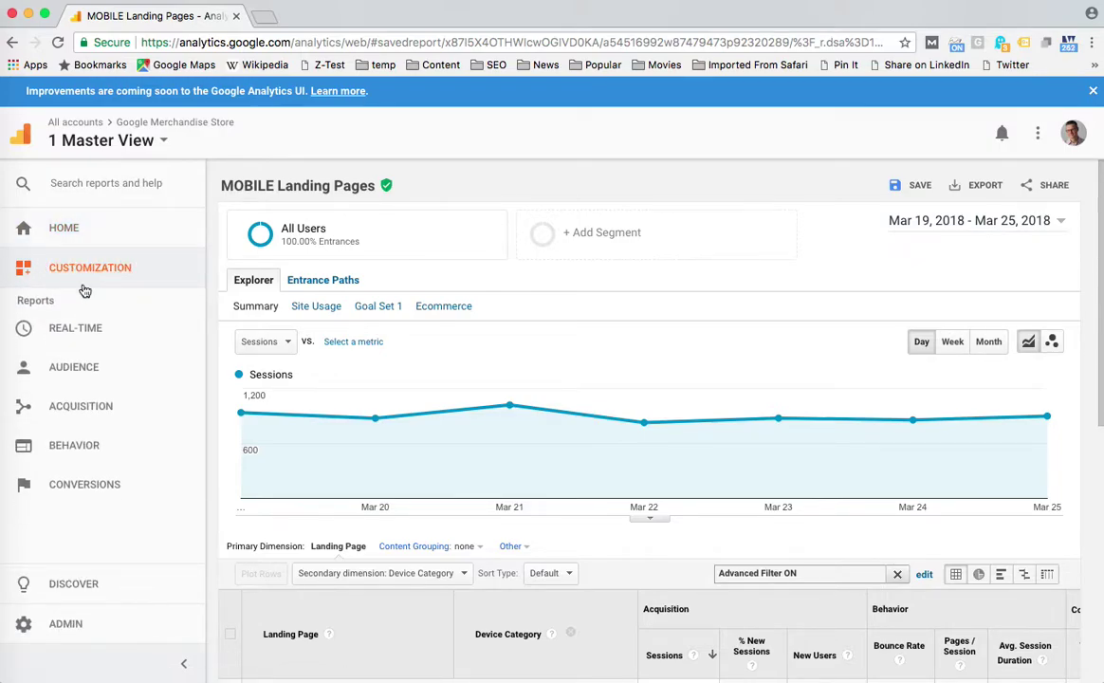
click(90, 270)
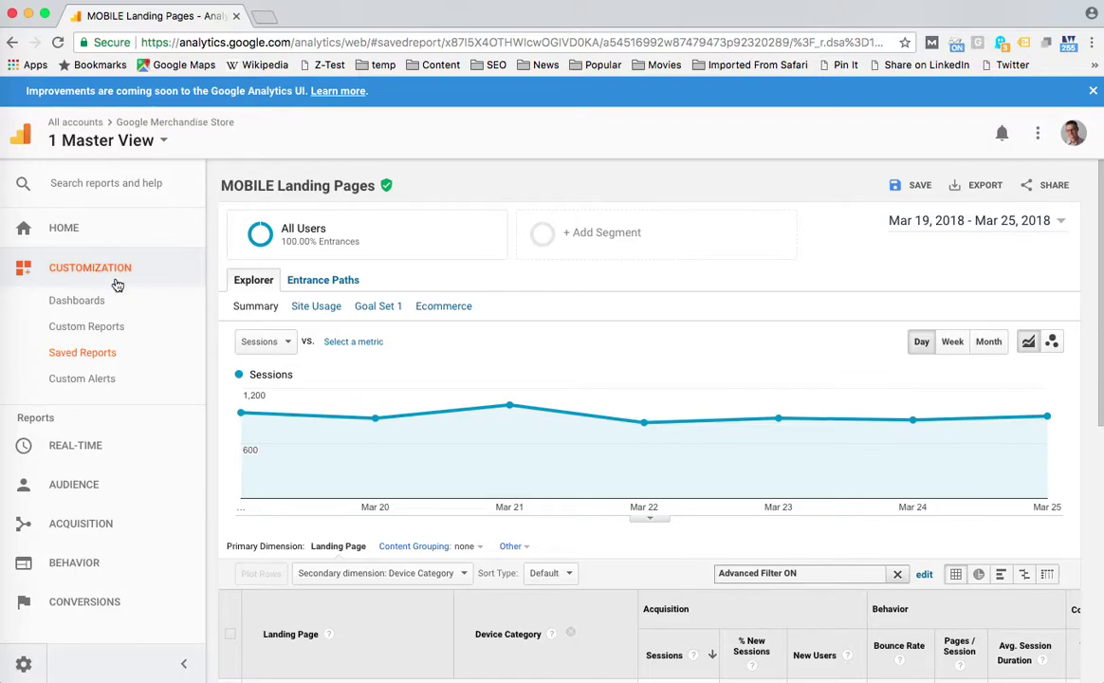
click(81, 354)
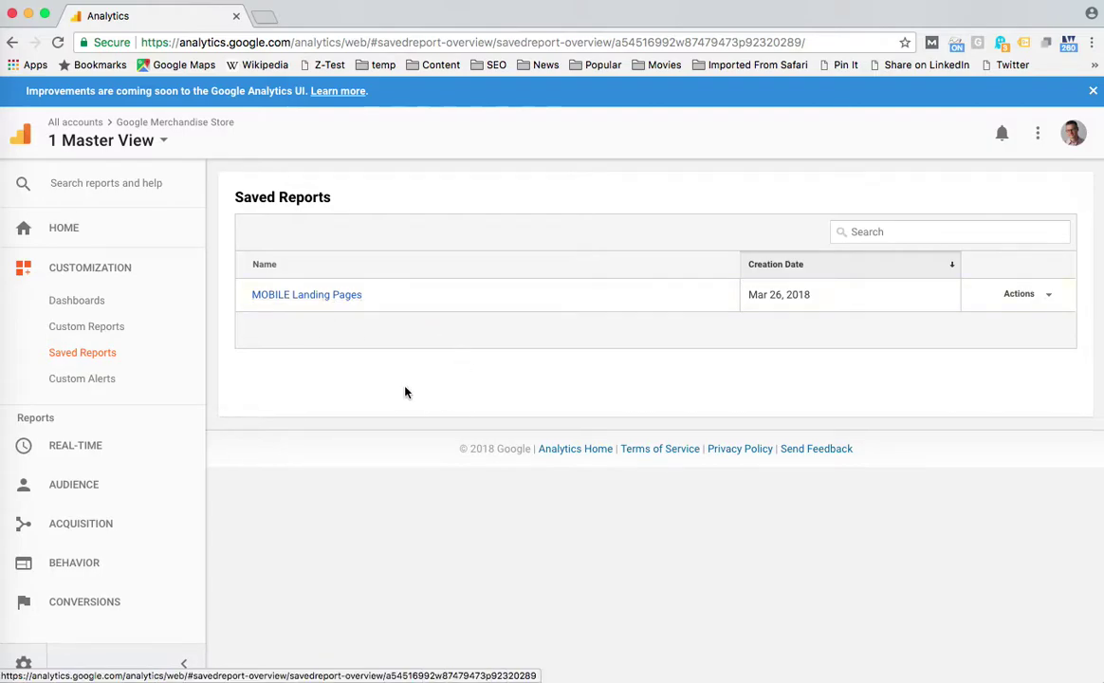
click(302, 296)
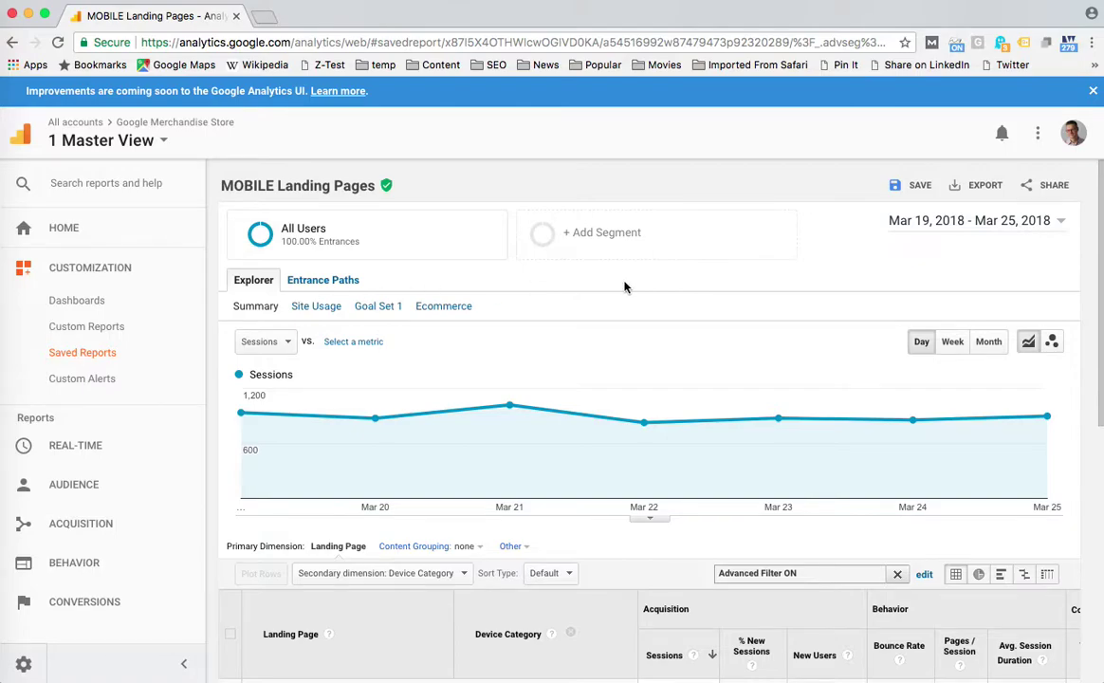
scroll(691, 345, down, 5)
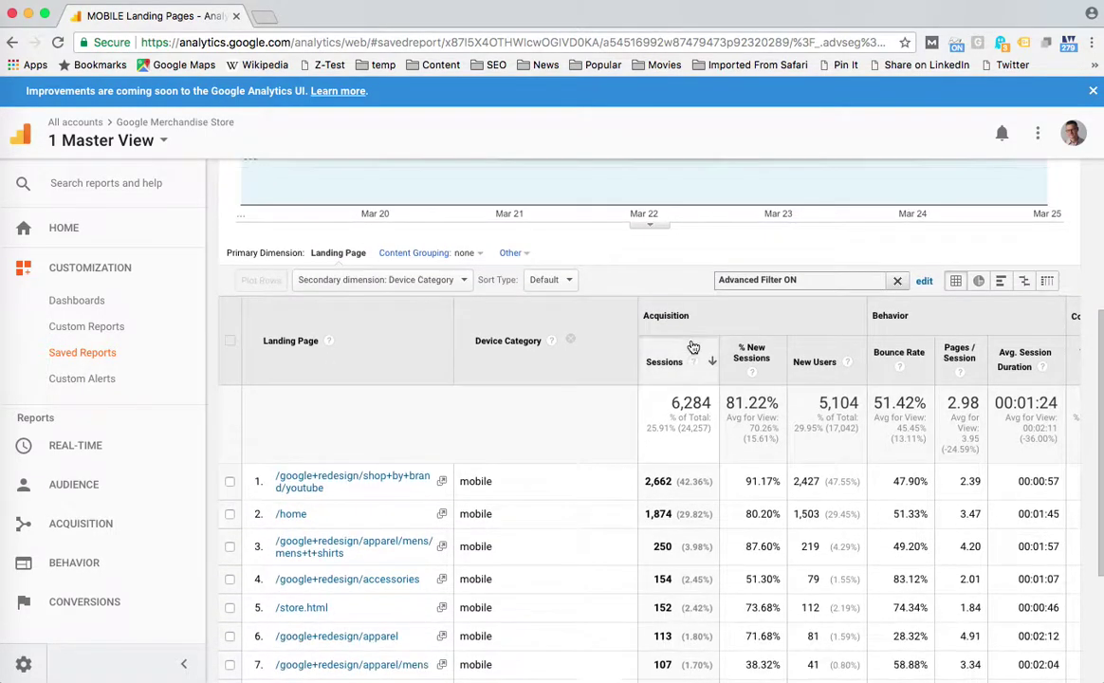
scroll(692, 338, down, 2)
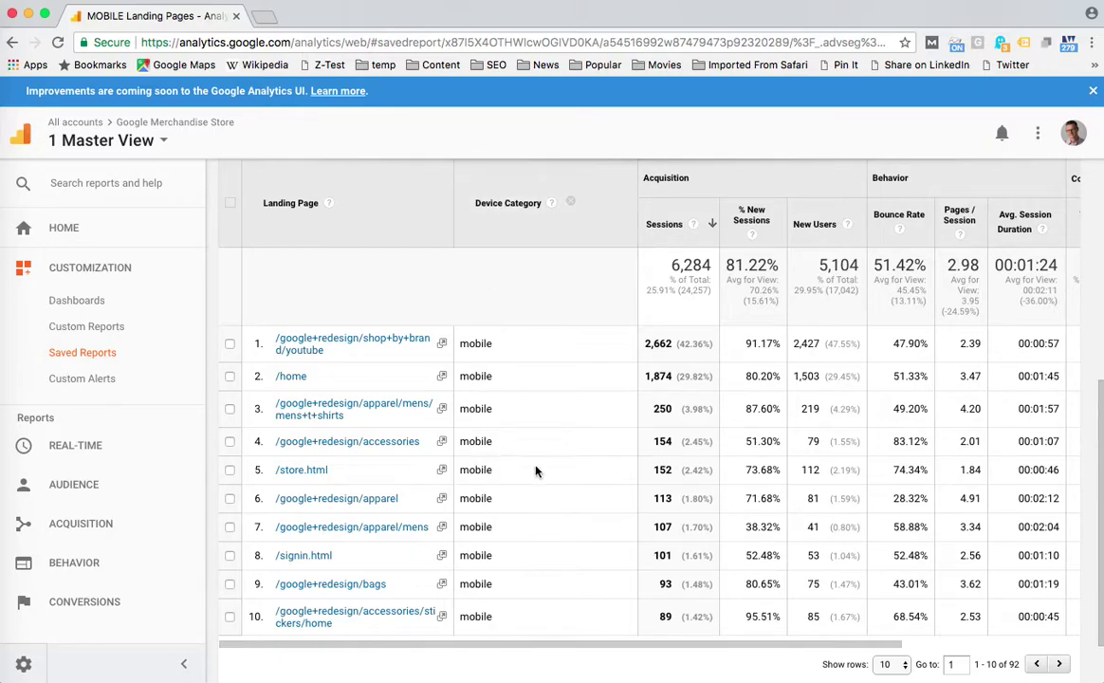
scroll(811, 462, up, 3)
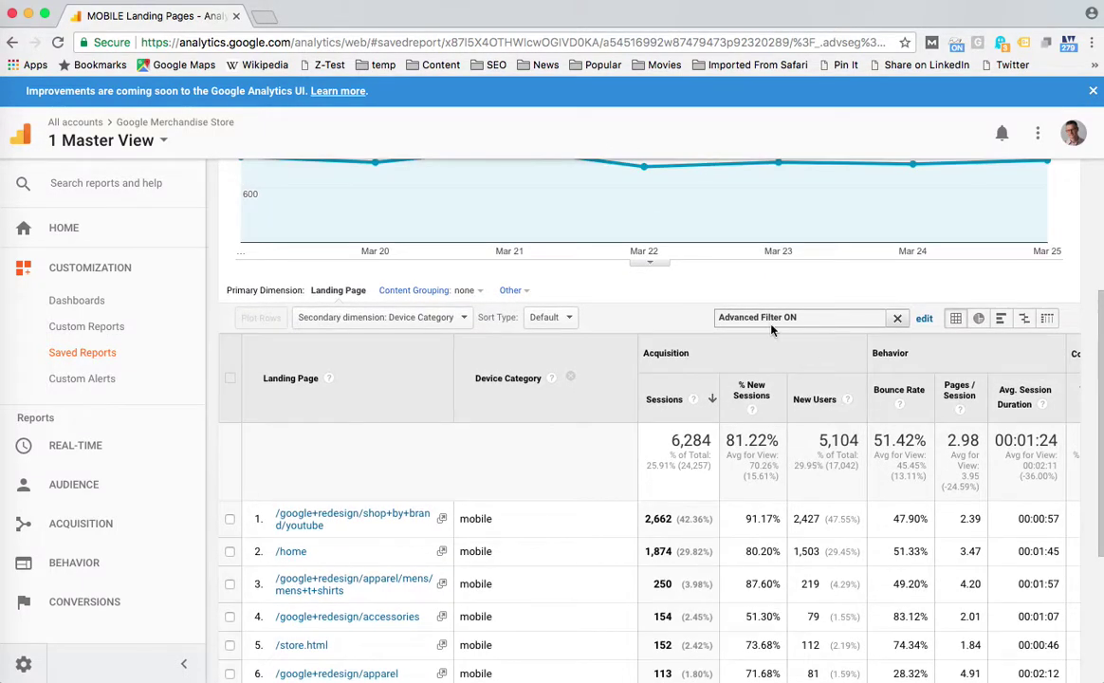
Change the report's Device Category filter to Matching RegExp with the value "mobile|tablet" and apply it
click(924, 319)
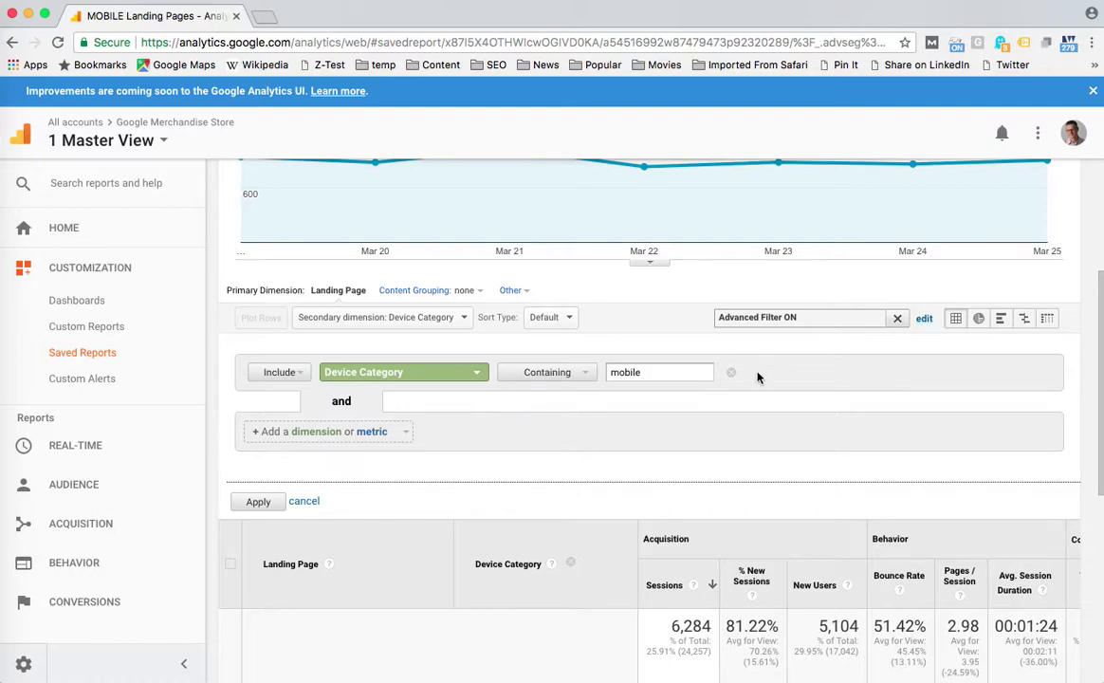
scroll(758, 446, down, 5)
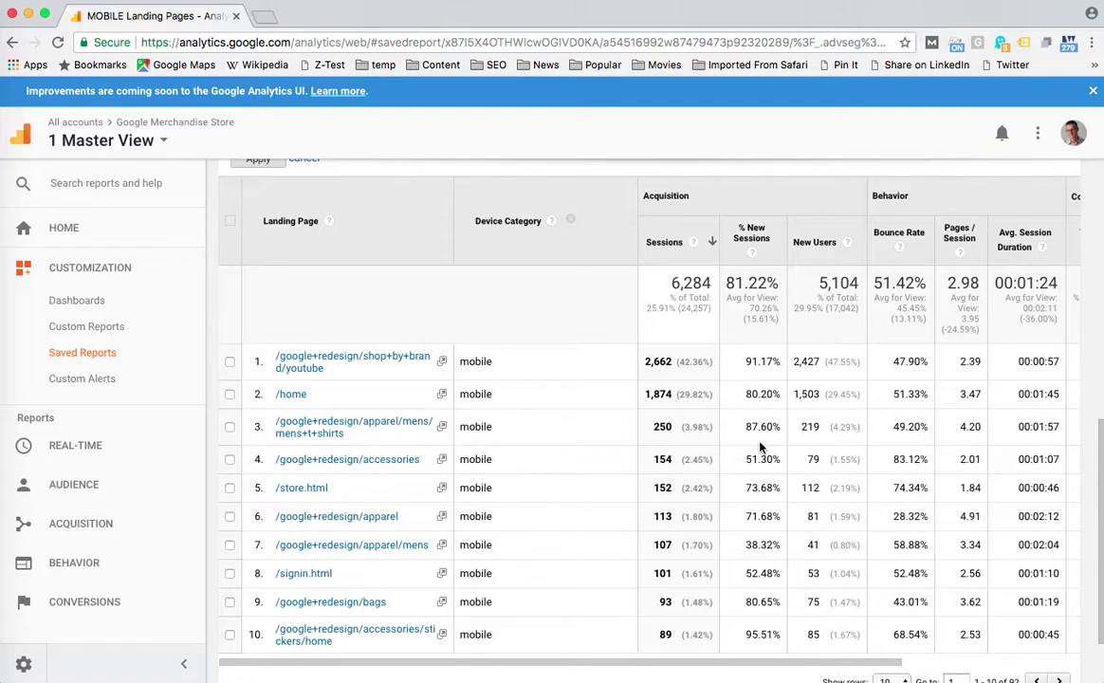
scroll(721, 448, up, 10)
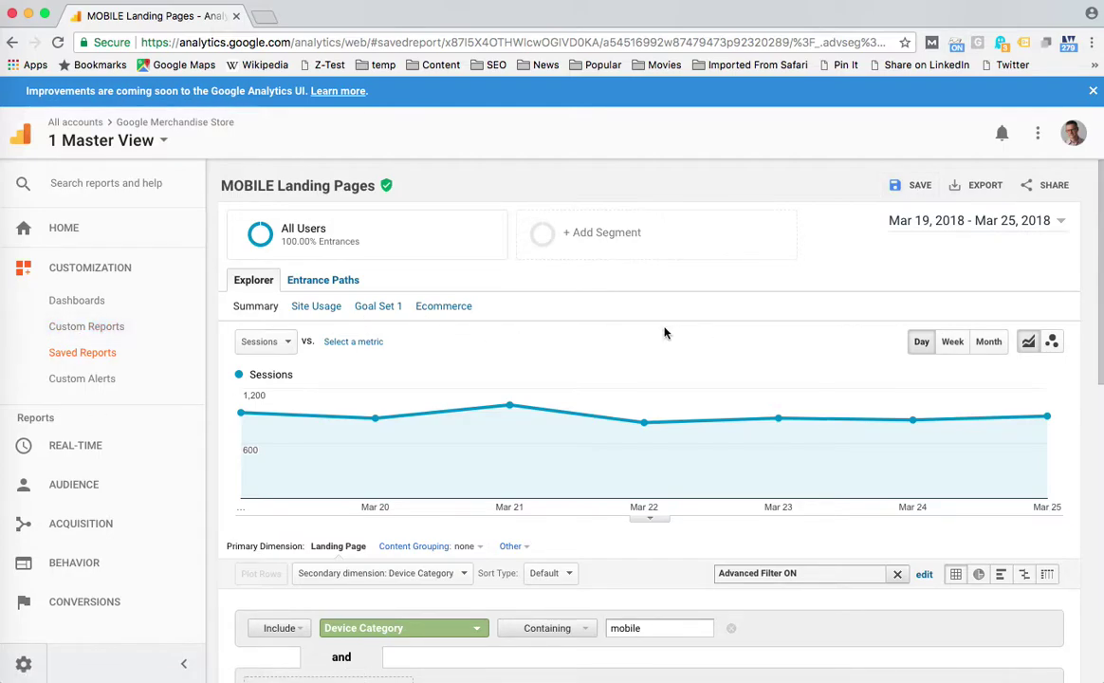
scroll(664, 332, down, 5)
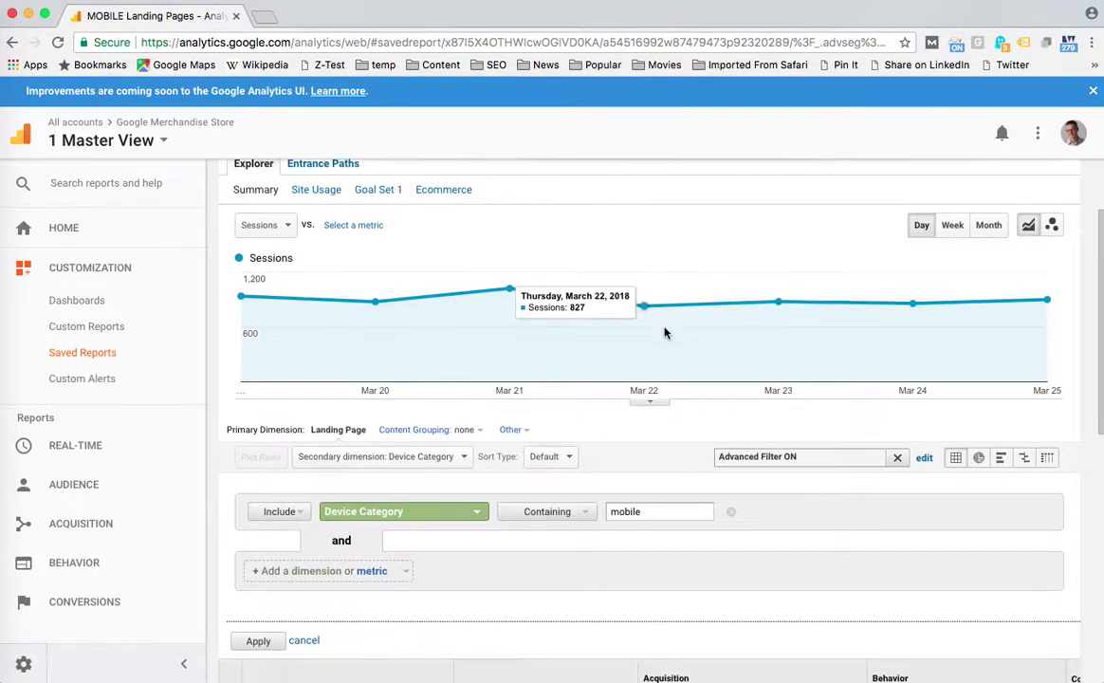
scroll(664, 332, down, 8)
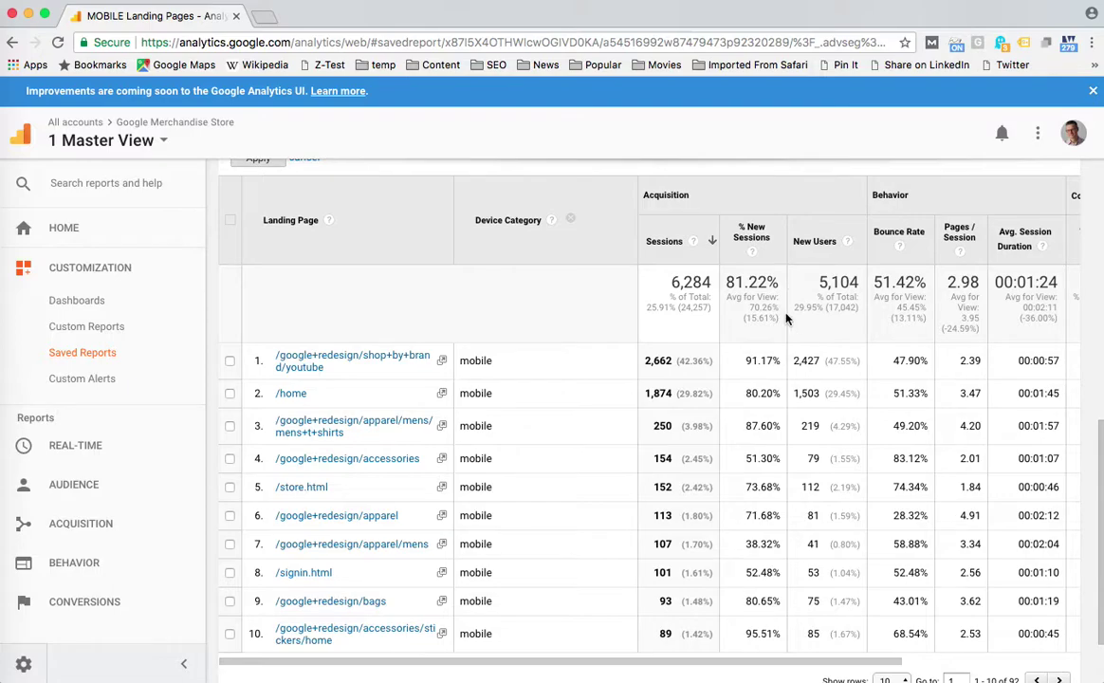
scroll(714, 284, up, 5)
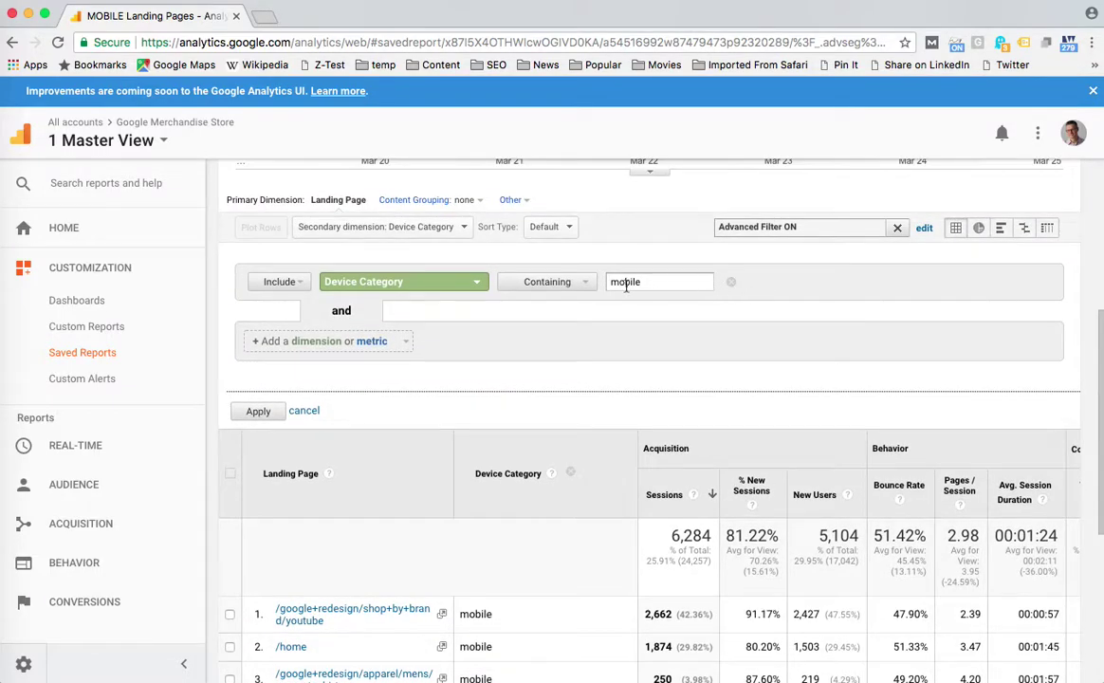
click(583, 283)
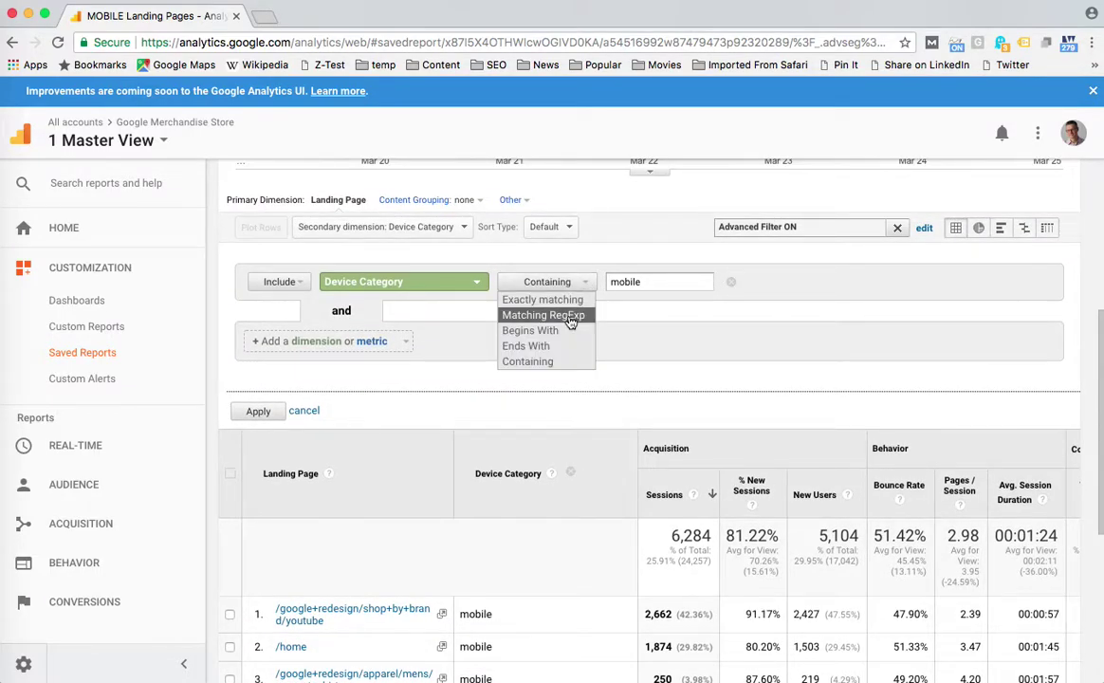
click(570, 318)
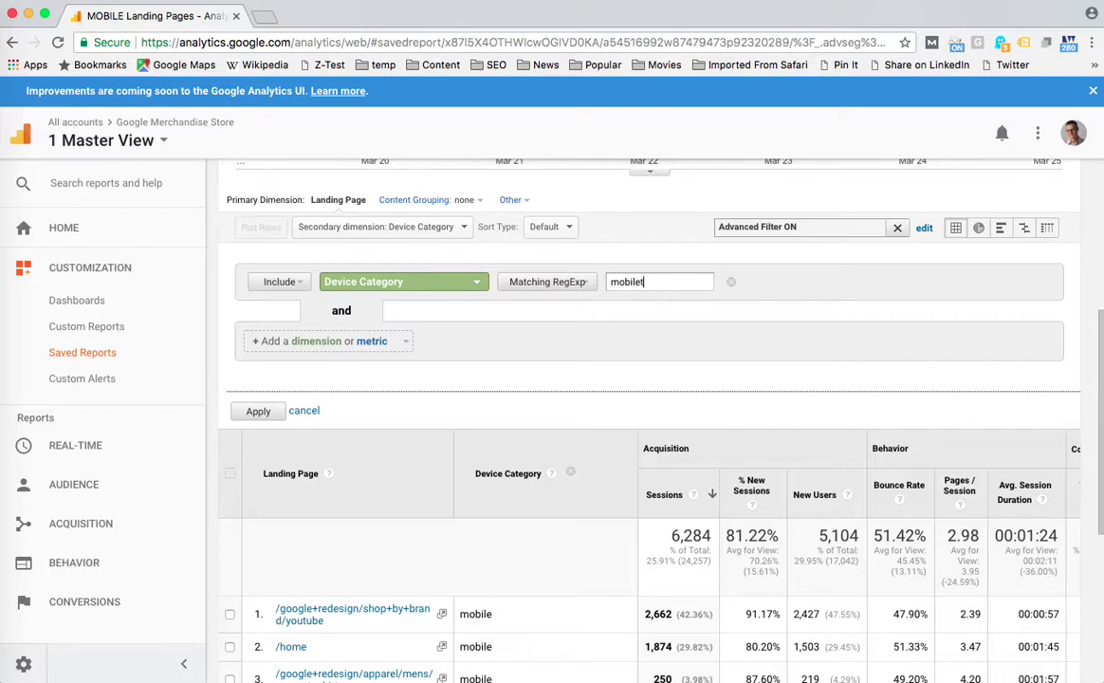
text(ablet)
click(639, 281)
text(|)
click(262, 412)
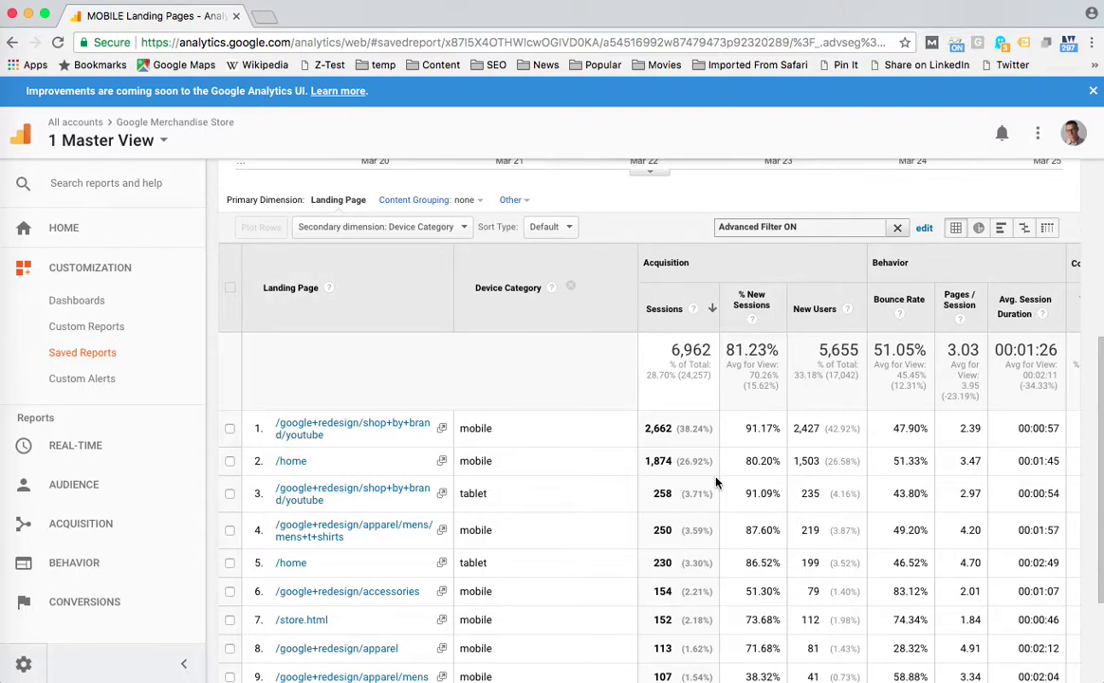
Save the changed filter to the MOBILE Landing Pages report and return to the saved reports list
scroll(716, 484, up, 8)
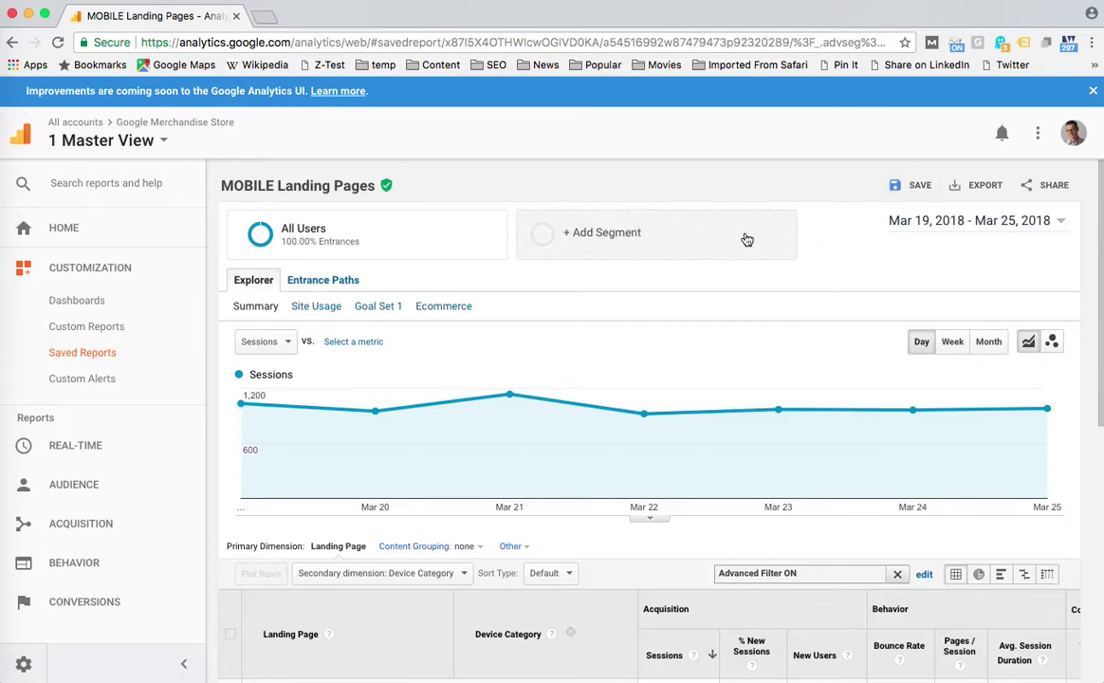
click(919, 189)
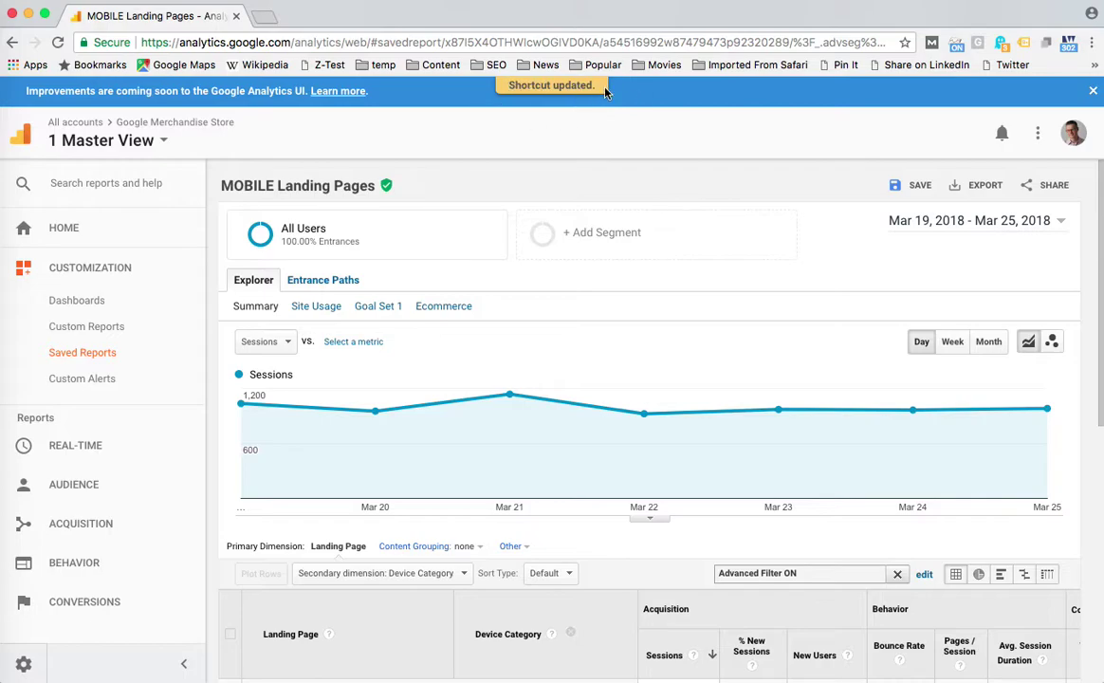
click(81, 356)
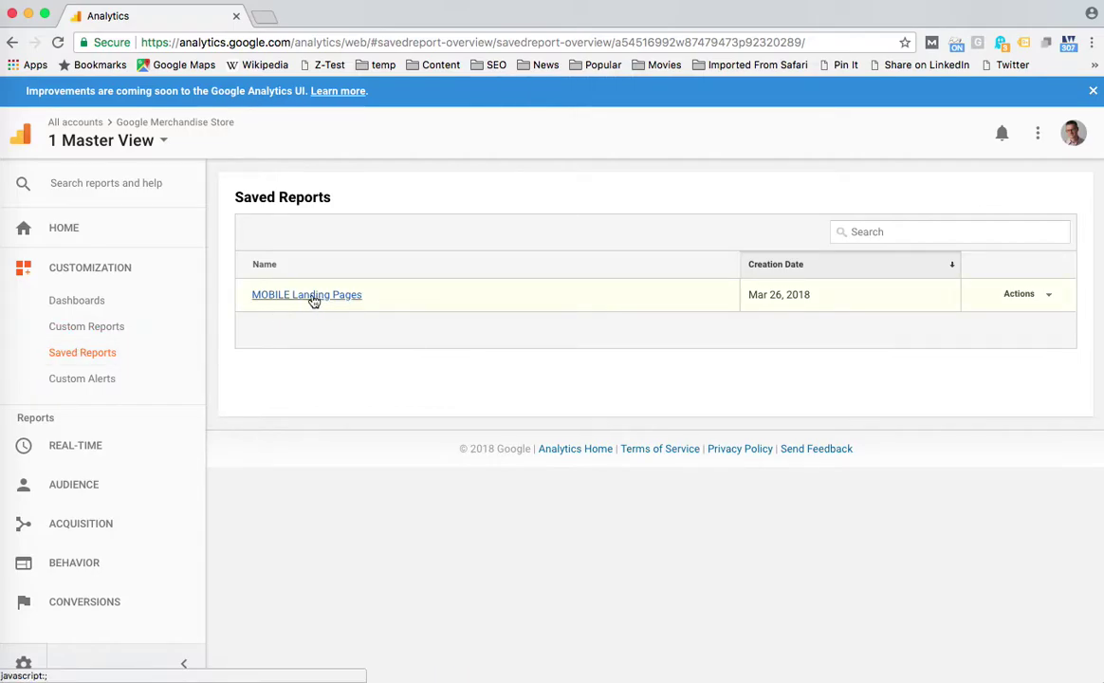
Reopen the saved MOBILE Landing Pages report and check the Device Category values in its landing page table
click(313, 297)
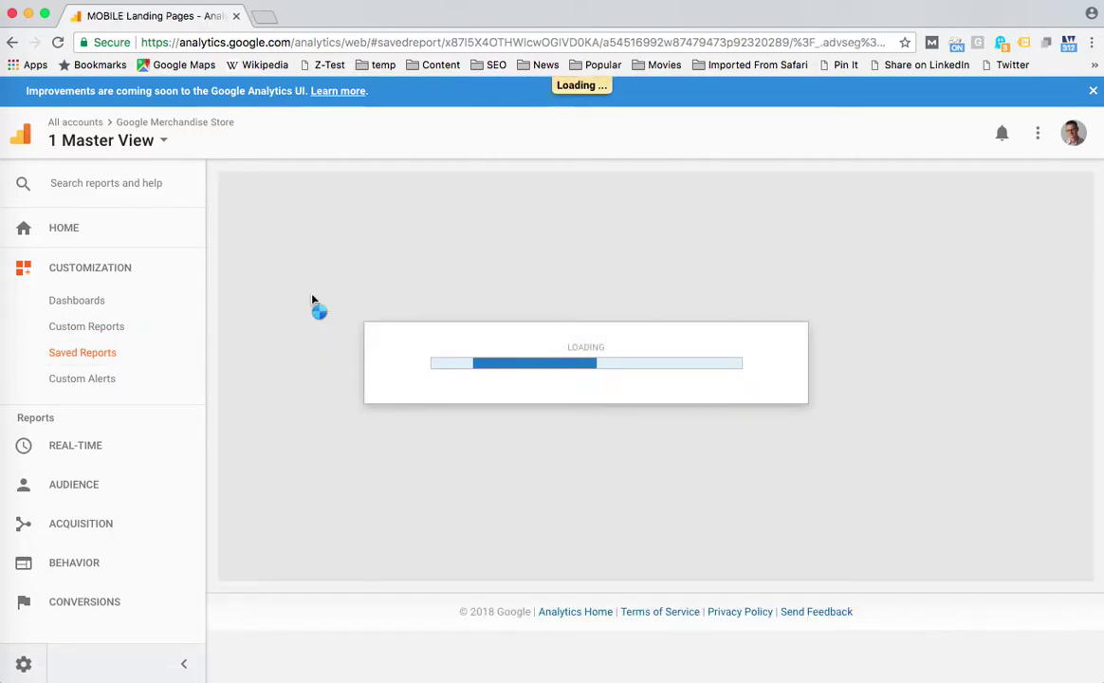
scroll(679, 388, down, 8)
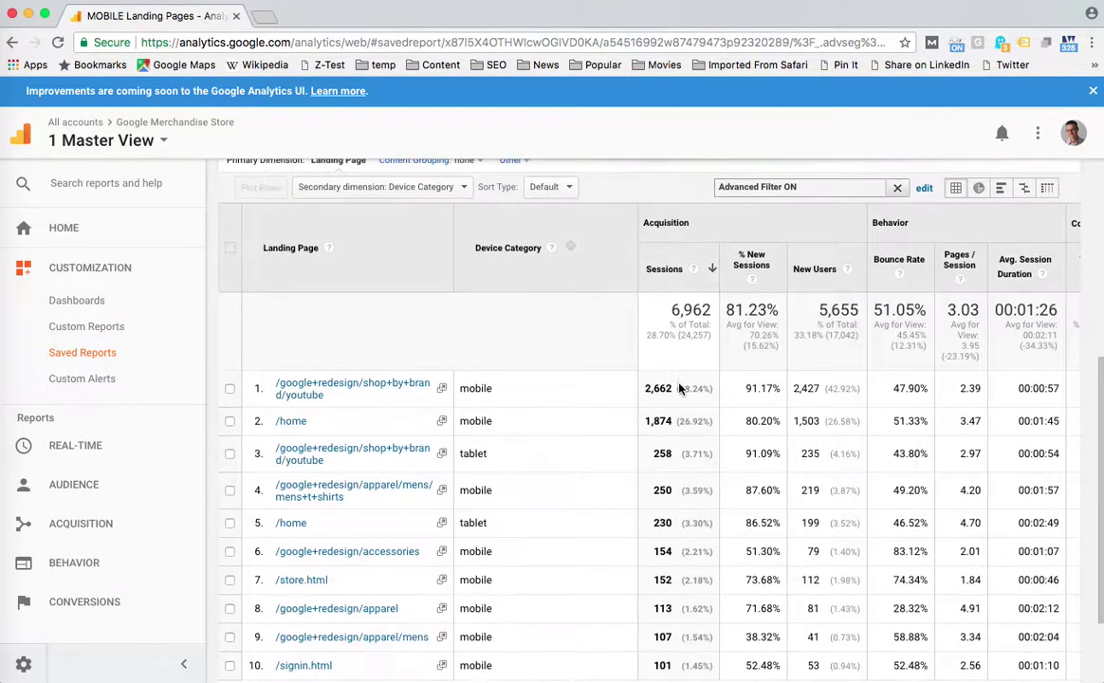
scroll(607, 386, down, 2)
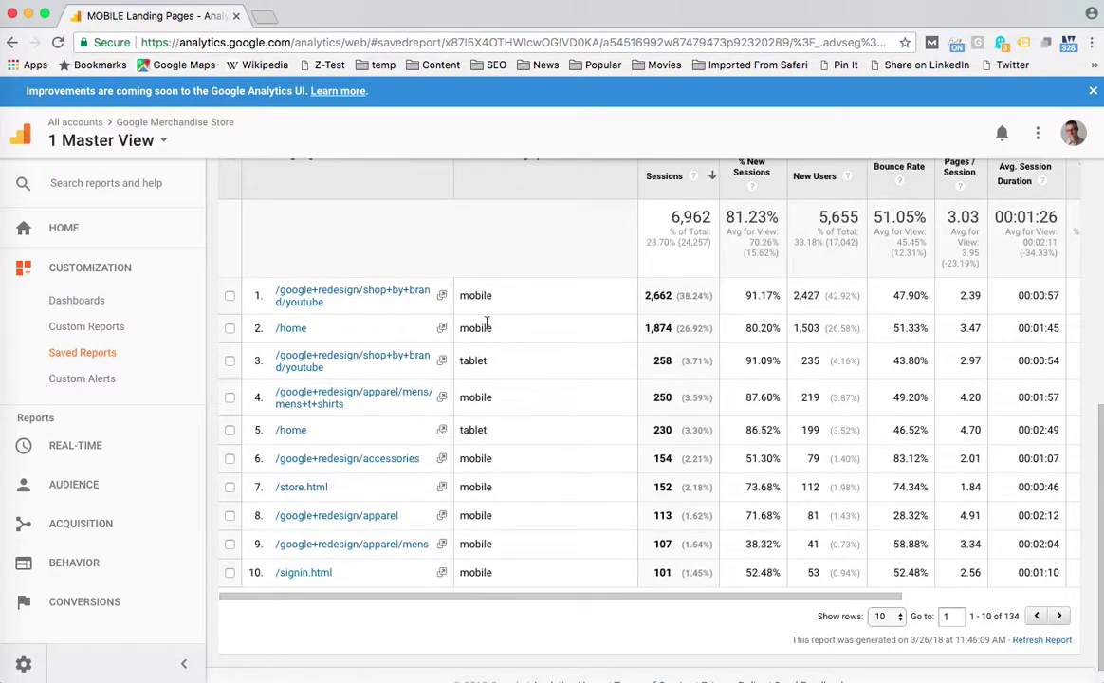
scroll(611, 411, up, 5)
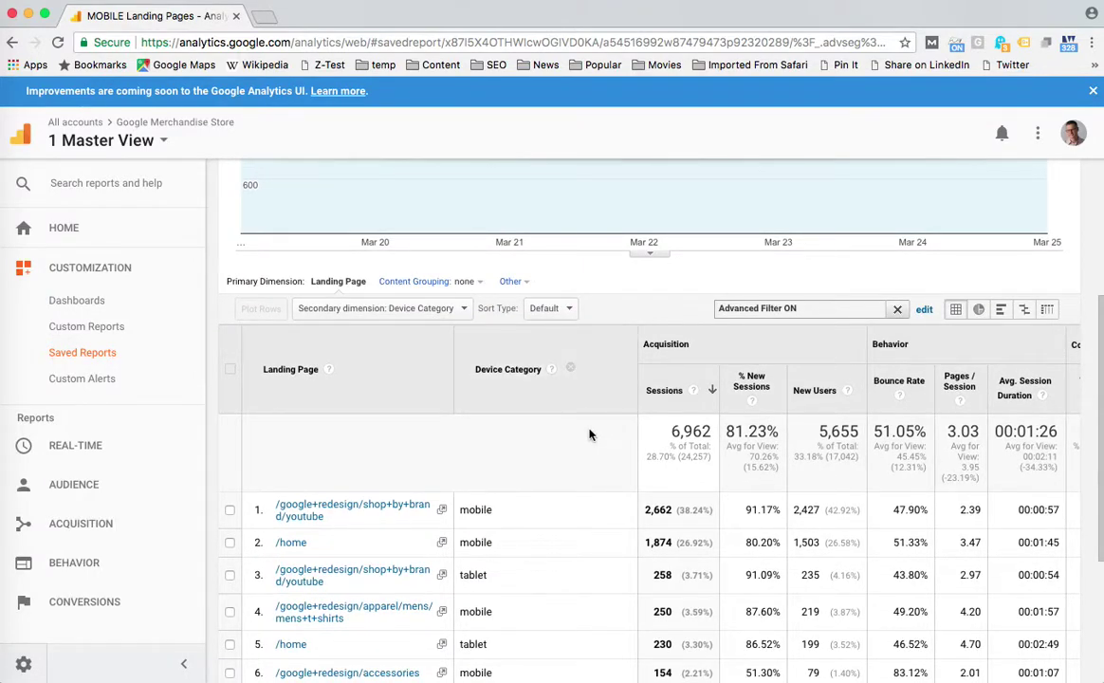
scroll(589, 433, down, 3)
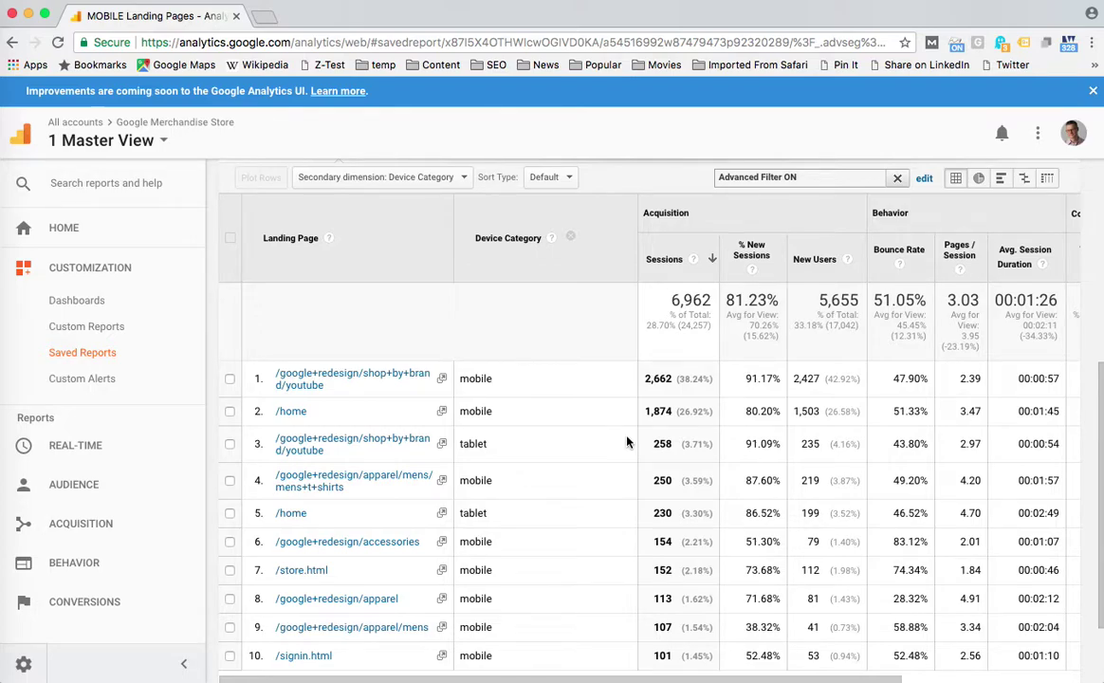
scroll(626, 442, up, 9)
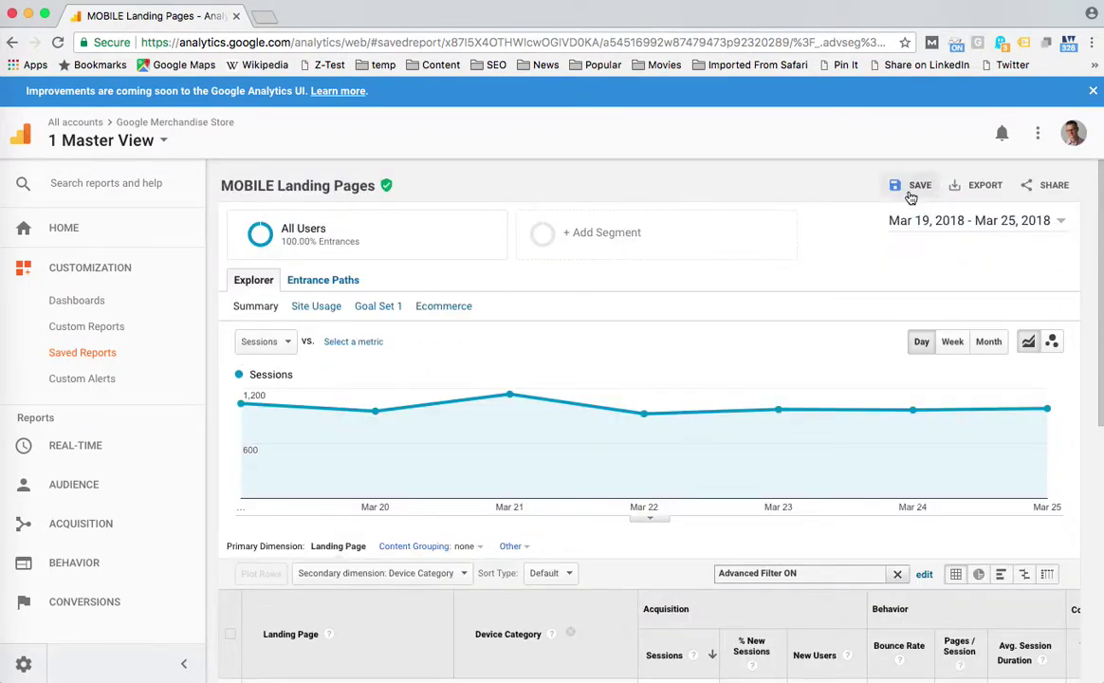